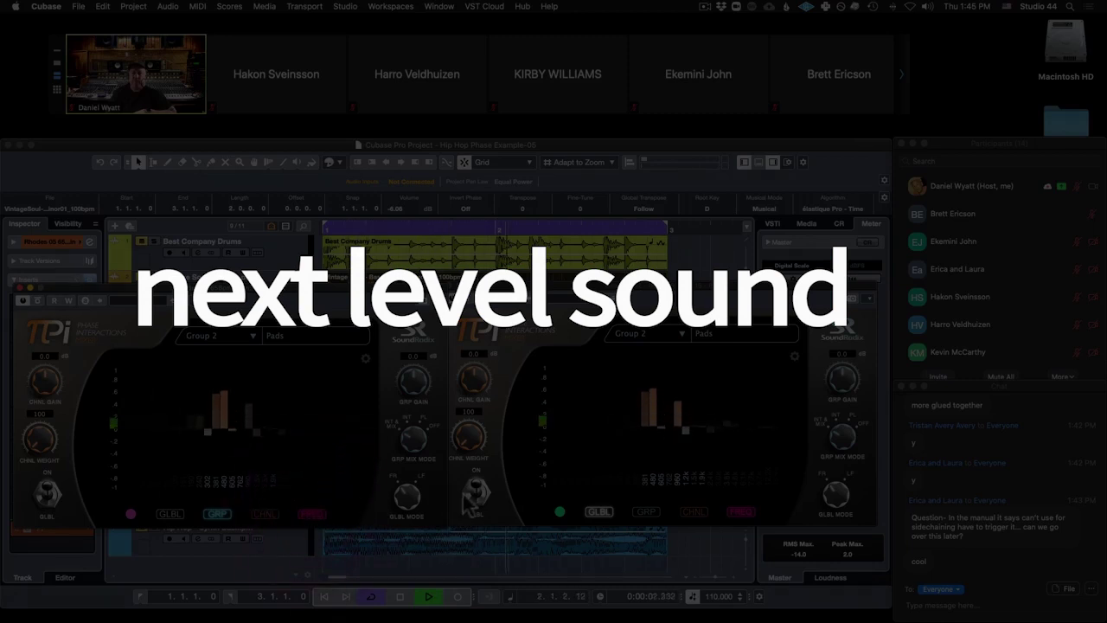
Step: Toggle global mode on the second Pi instance, then admit the Waiting Room guest into the meeting
click(476, 498)
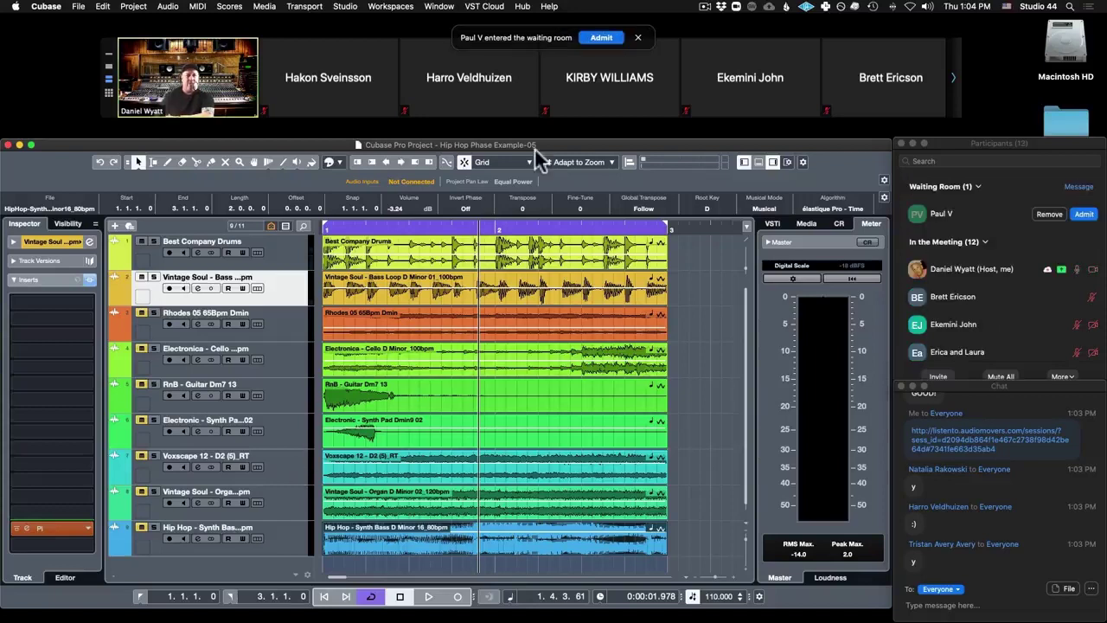
click(593, 39)
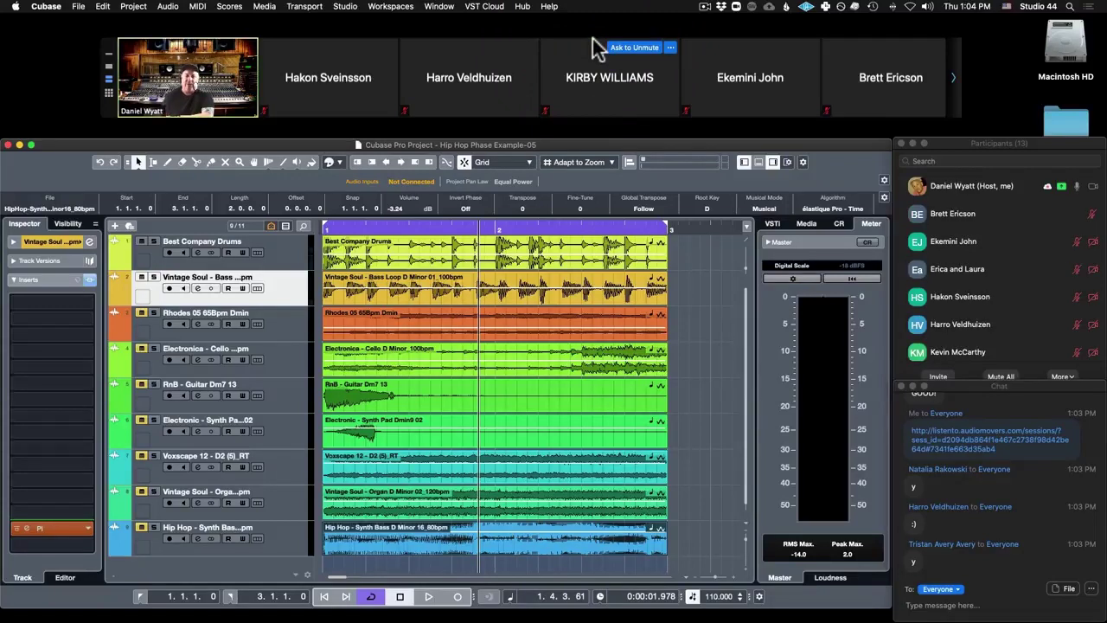
Step: Load Auto-Align into the Vintage Soul bass loop track's first insert slot and move its window aside
click(86, 296)
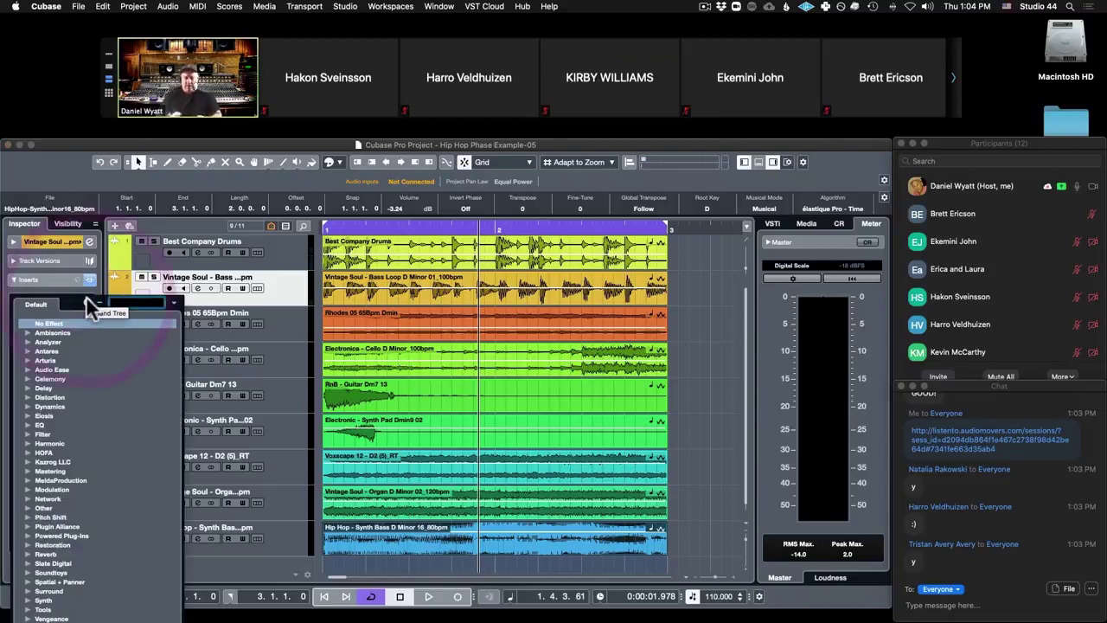
text(auto)
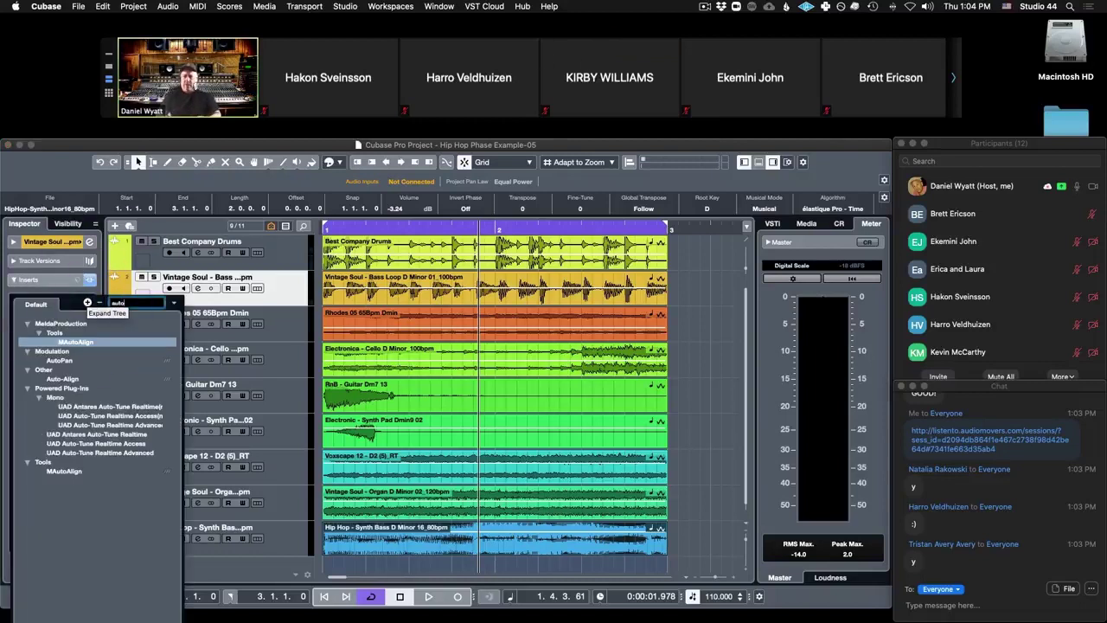
click(64, 379)
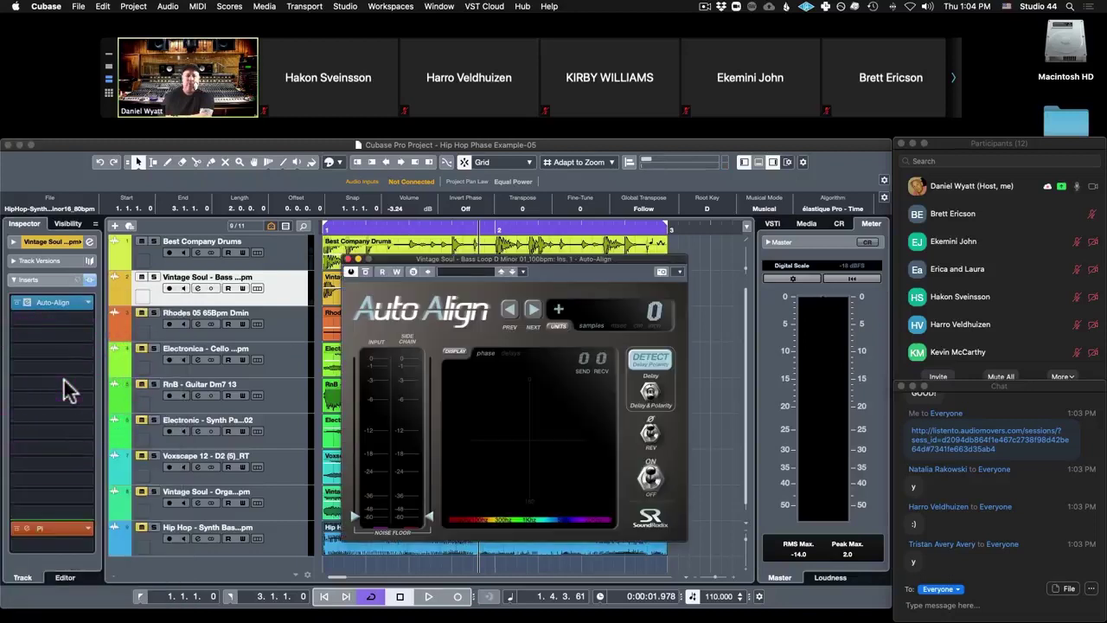
drag(557, 257, 610, 288)
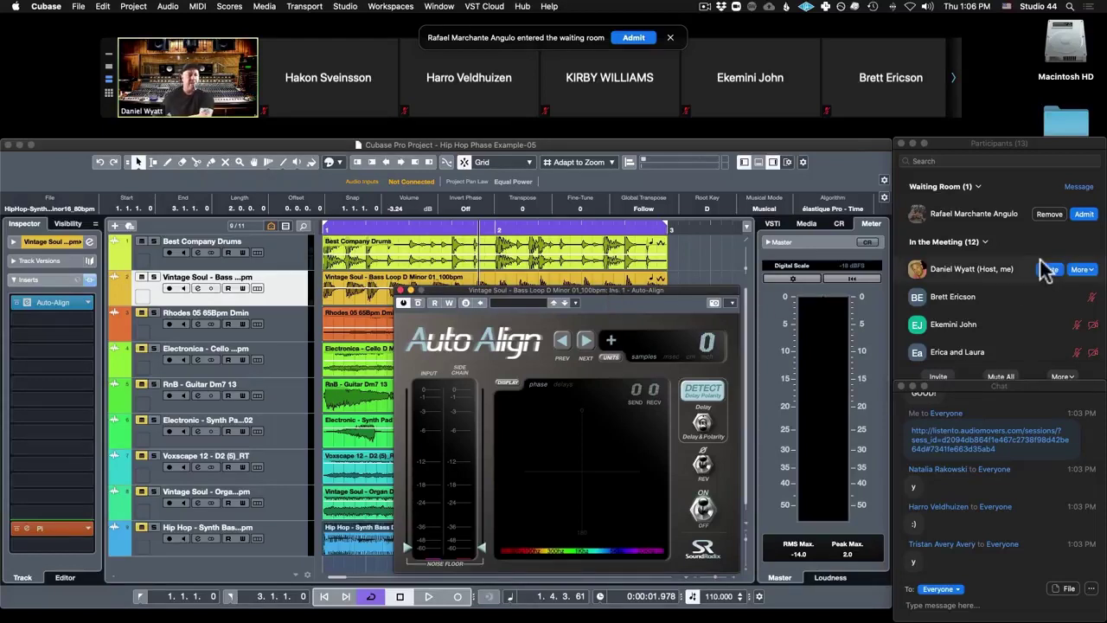
click(1083, 213)
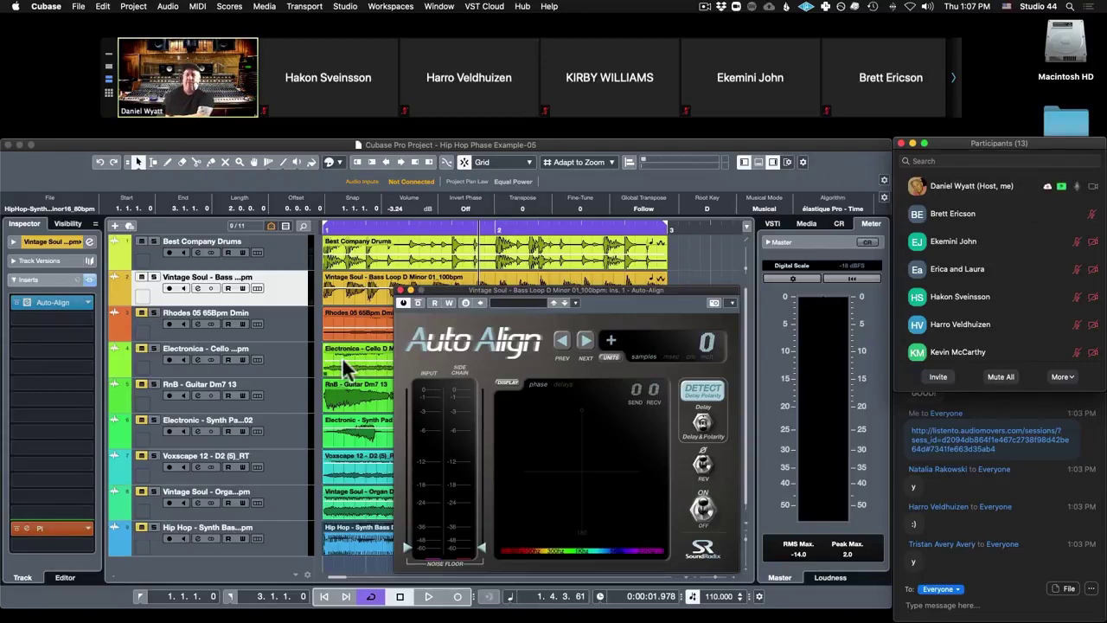
Step: Set the bass loop track's Auto-Align insert slot to No Effect, leaving only Pi
click(90, 310)
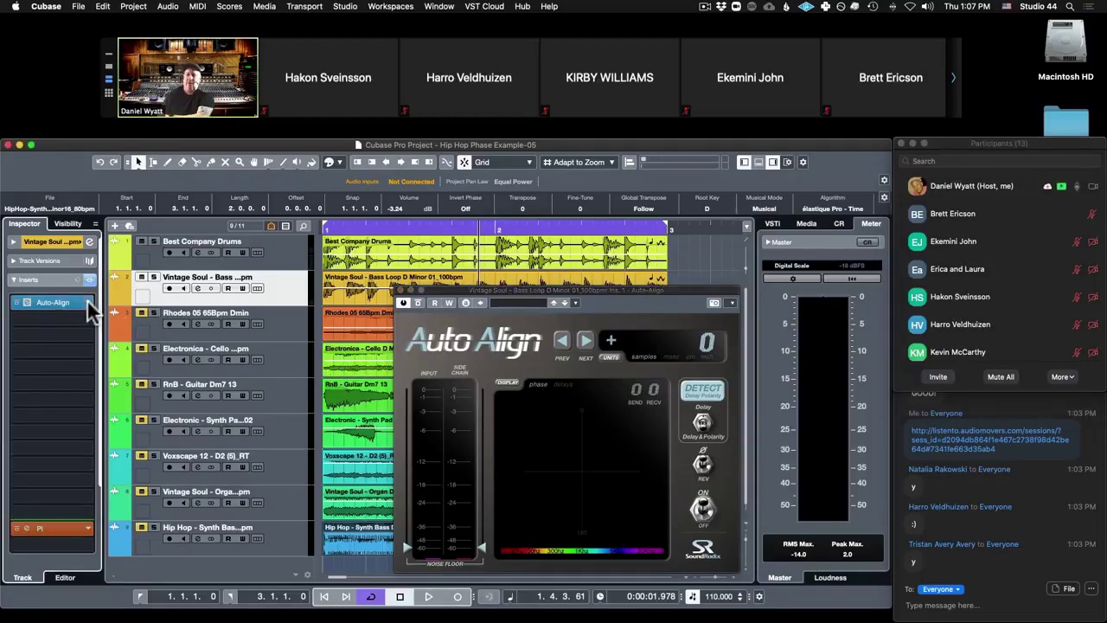
click(85, 312)
click(65, 317)
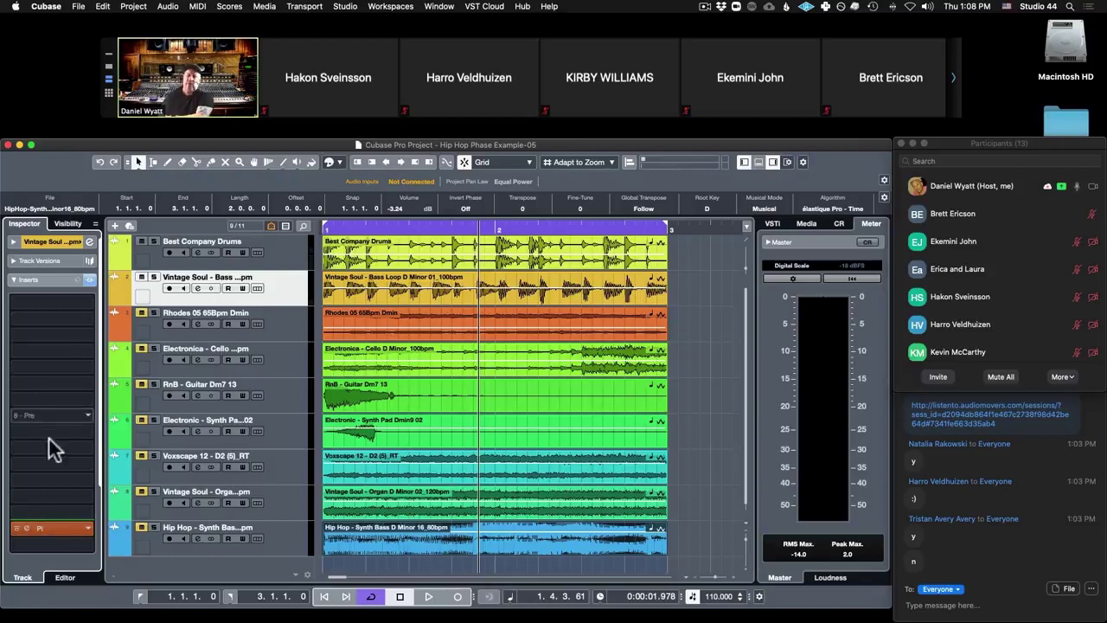
Step: Open the bass track's Pi plug-in window and move it higher over the tracks
click(51, 525)
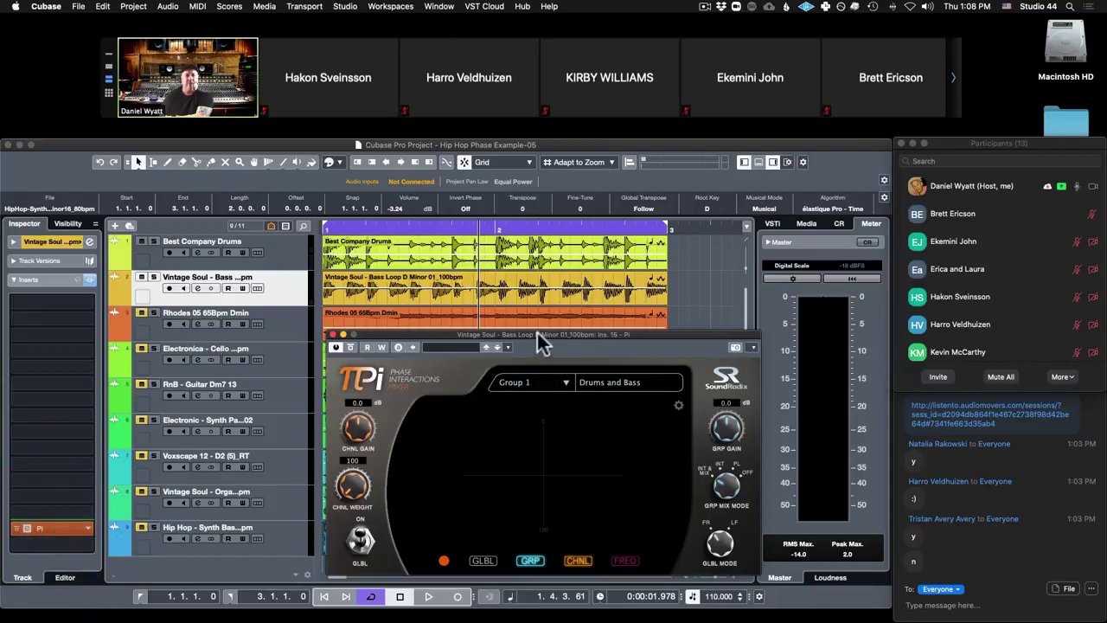
drag(536, 335, 527, 298)
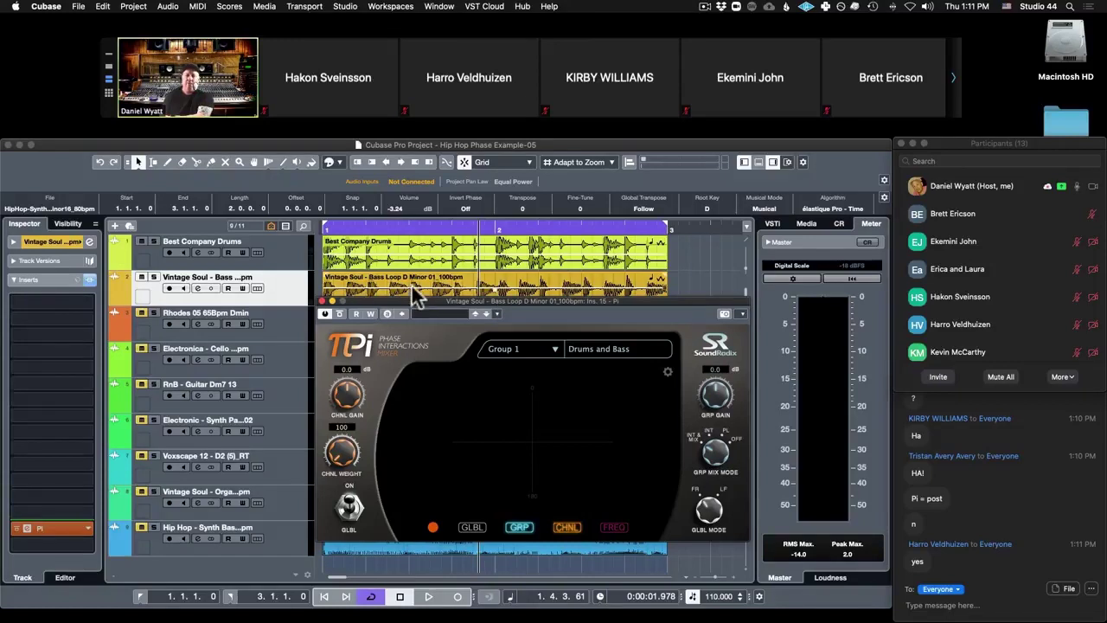
Step: Select the Best Company Drums track and play the loop briefly before stopping it
click(286, 251)
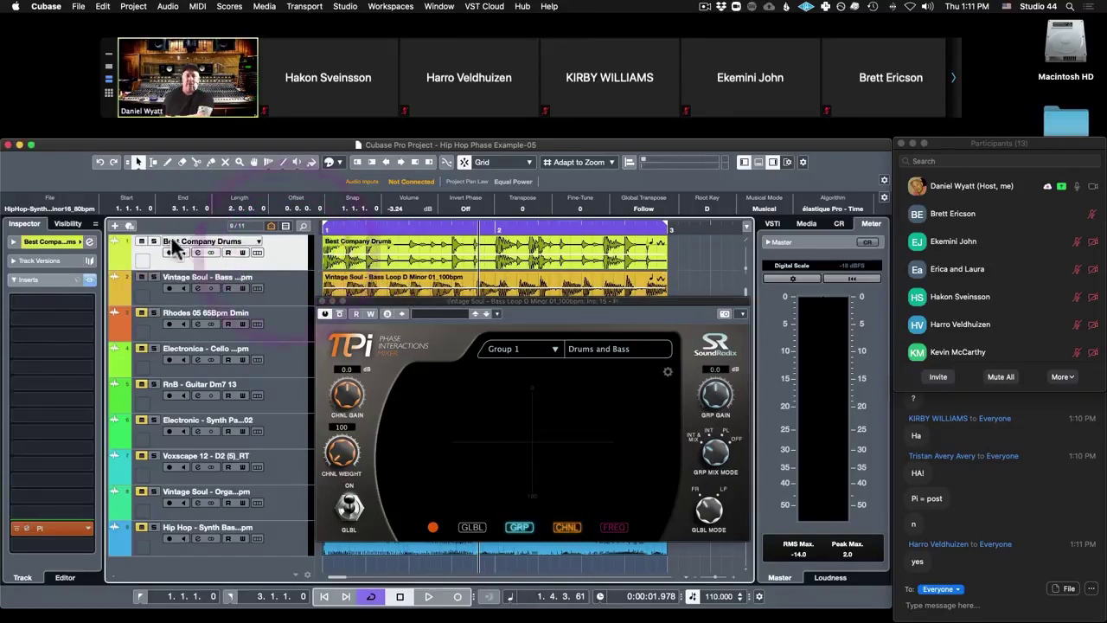
click(321, 143)
key(space)
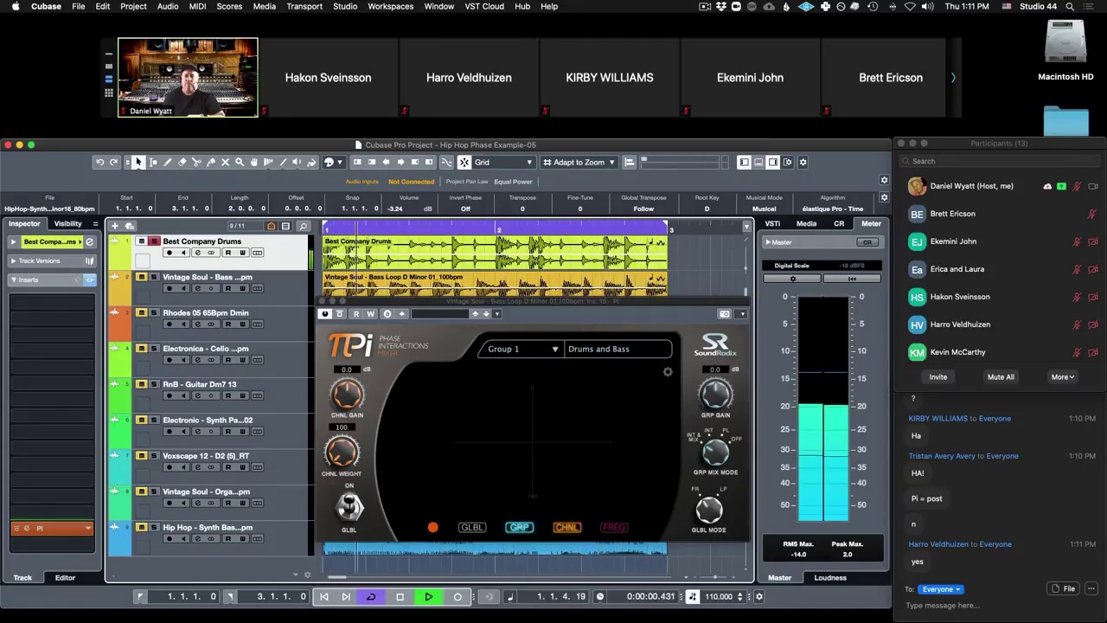
key(space)
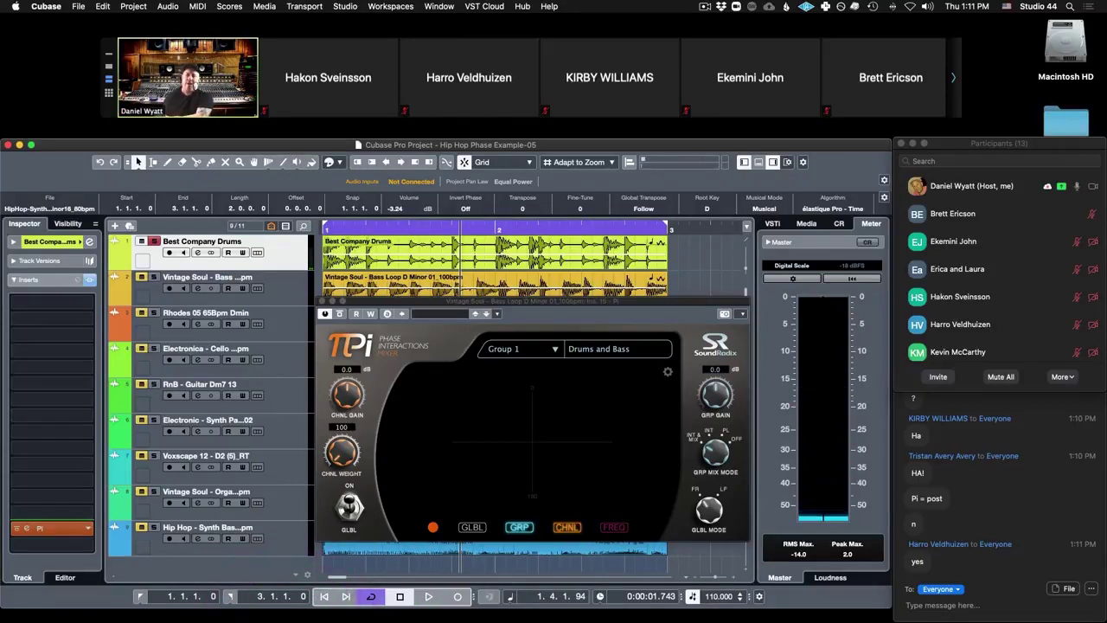
Step: Load FabFilter Pro-Q 3 into the drums track's second pre-fader insert, then reposition and shrink its window
click(87, 315)
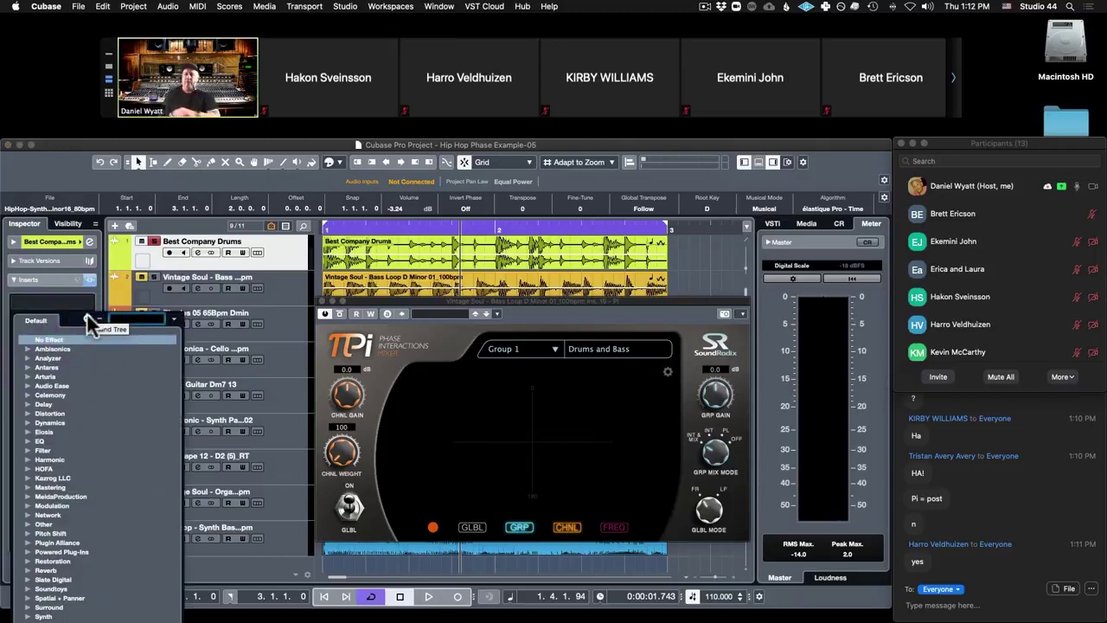
text(pro)
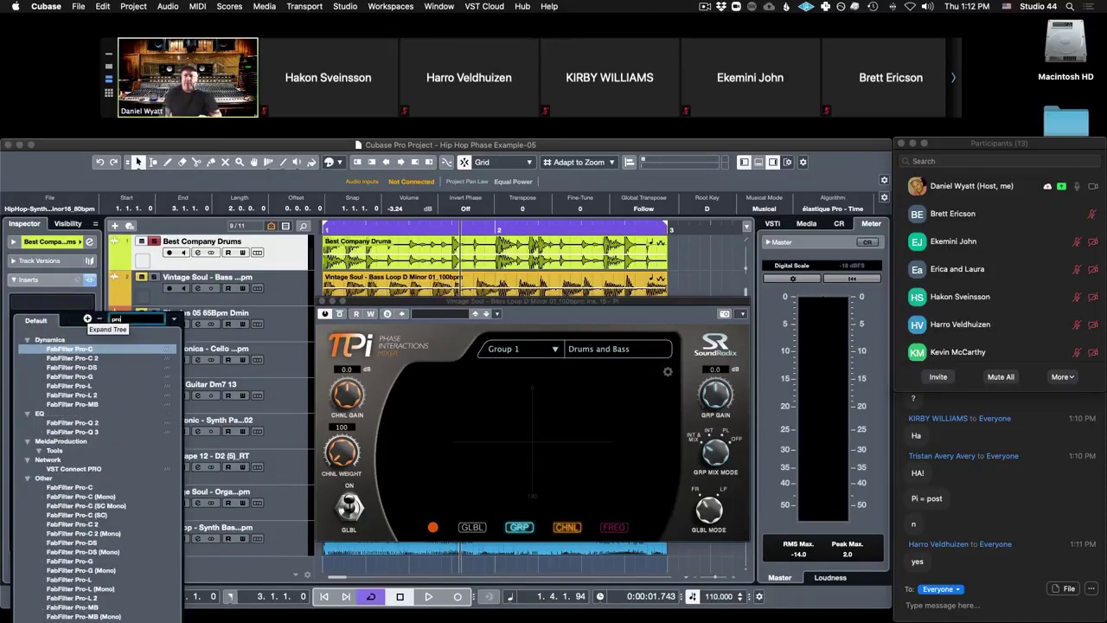
click(79, 426)
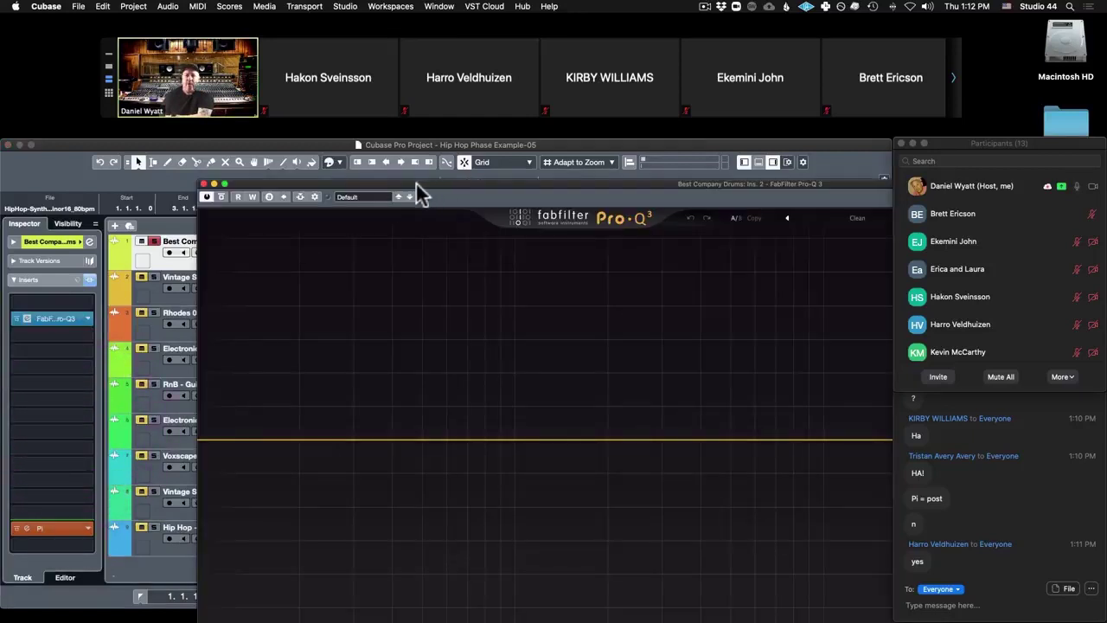
drag(326, 183, 126, 93)
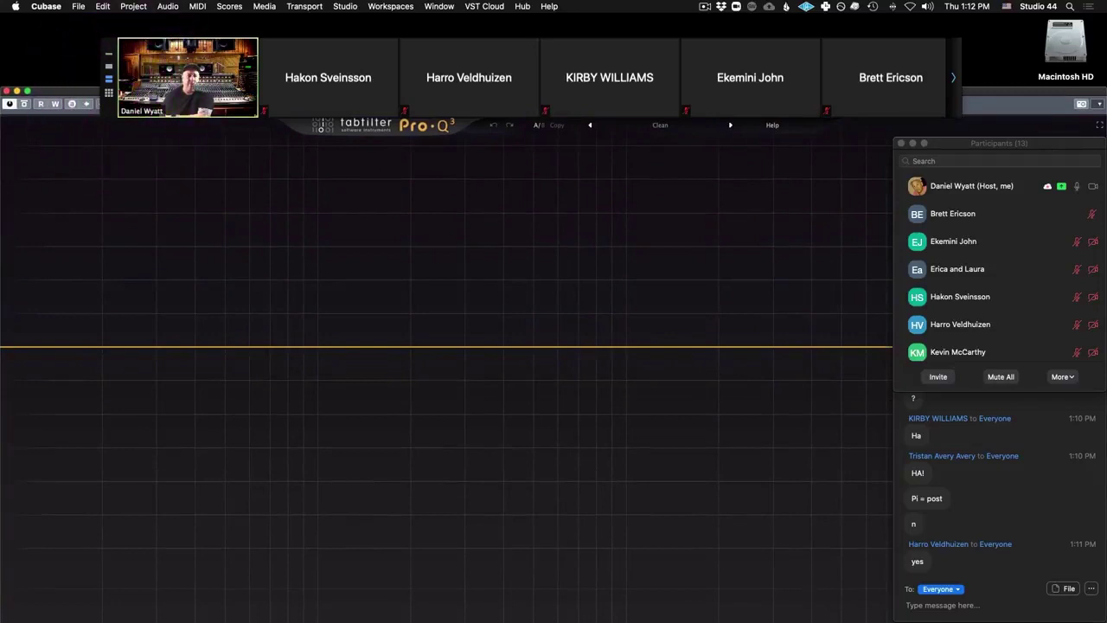
drag(989, 606, 748, 459)
drag(71, 89, 194, 188)
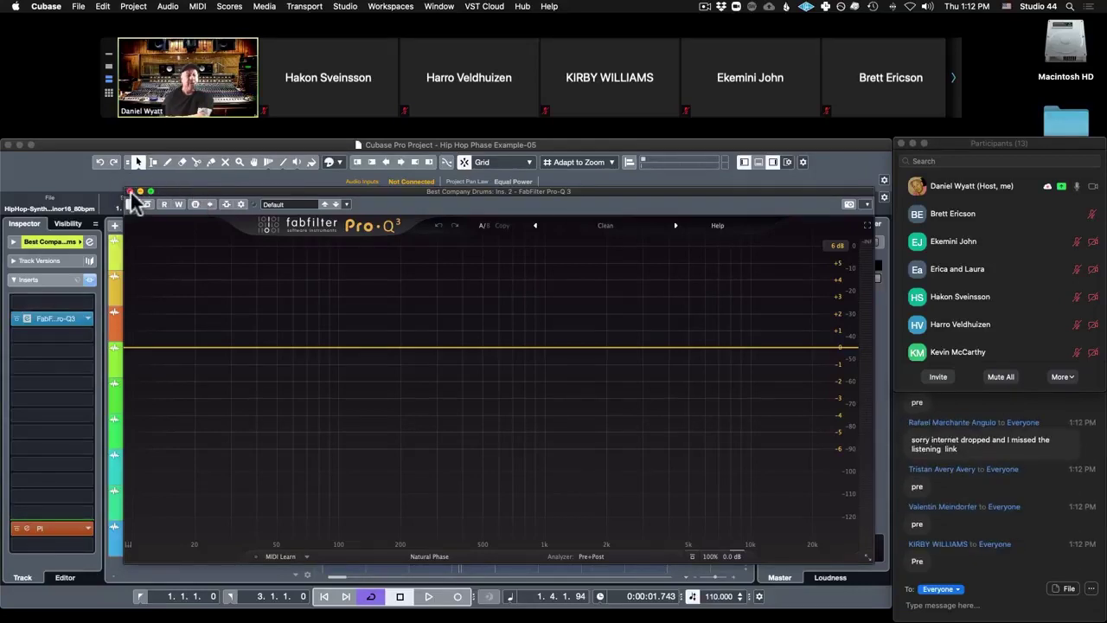
Step: Close Pro-Q 3, collapse the Inspector's Inserts section and expand the drums track's Fader section
click(130, 191)
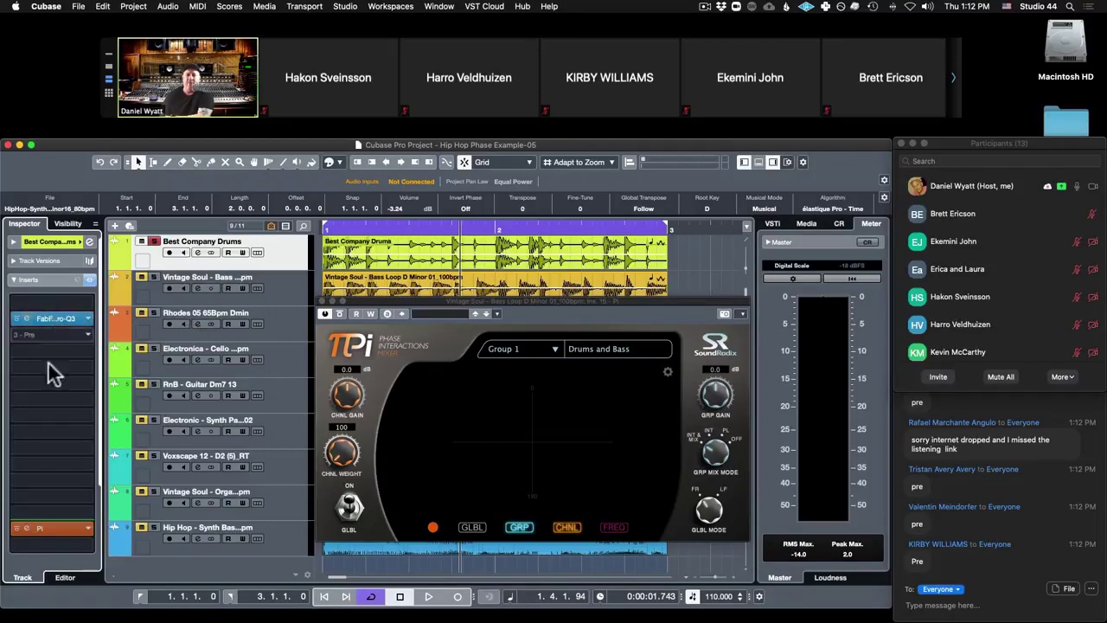
click(13, 279)
click(14, 281)
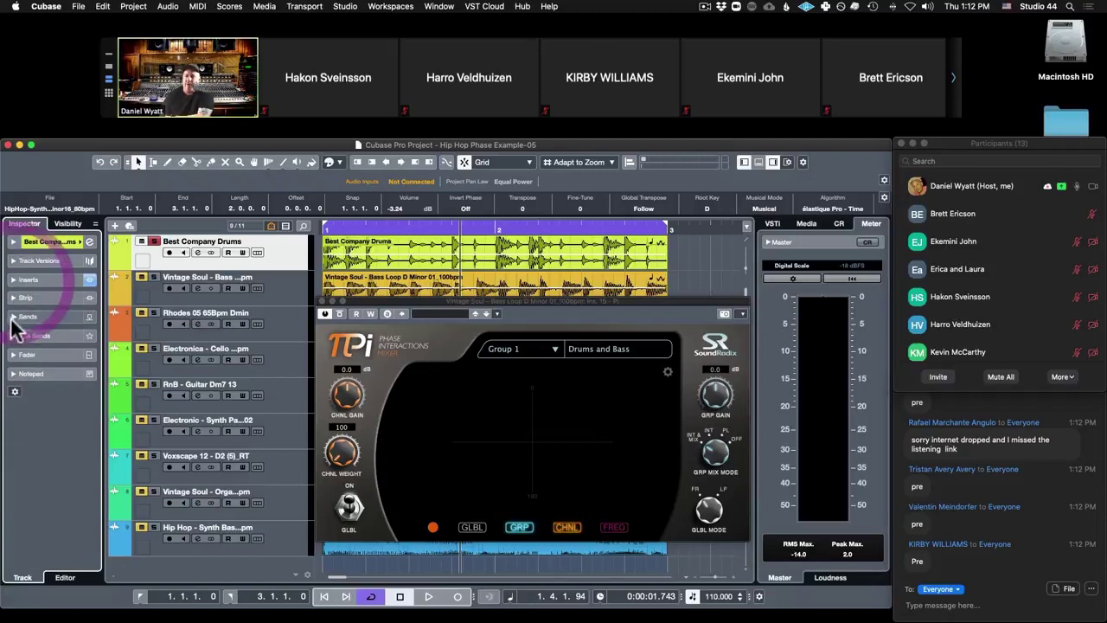
click(20, 356)
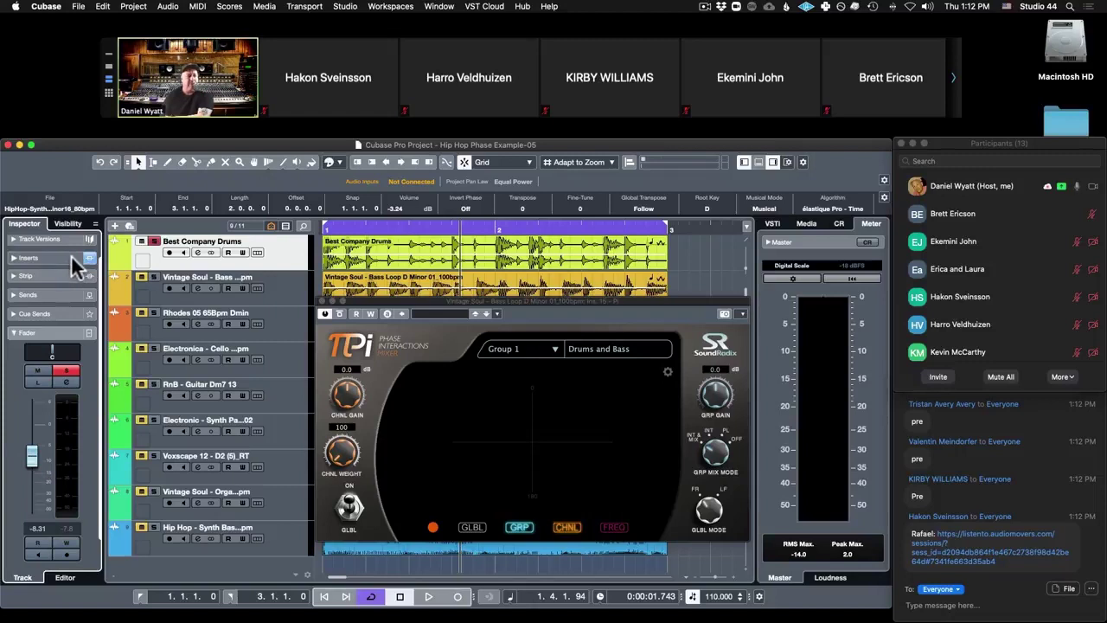
Step: Set the FabFilter Pro-Q 3 slot to No Effect and load Pi into empty insert slot 6
click(19, 258)
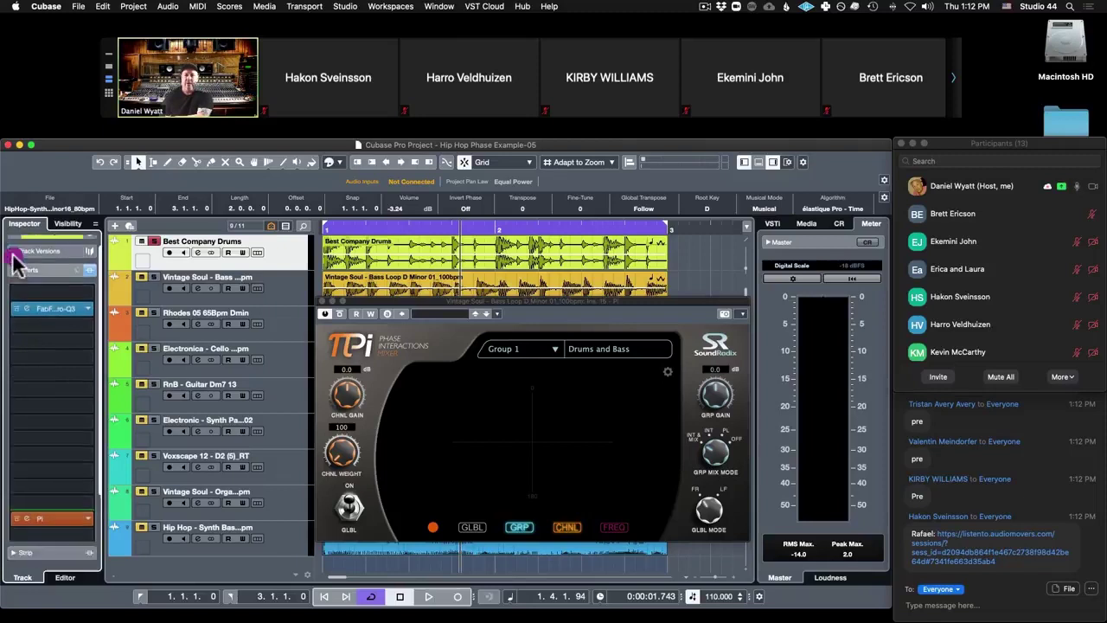
click(85, 313)
click(41, 338)
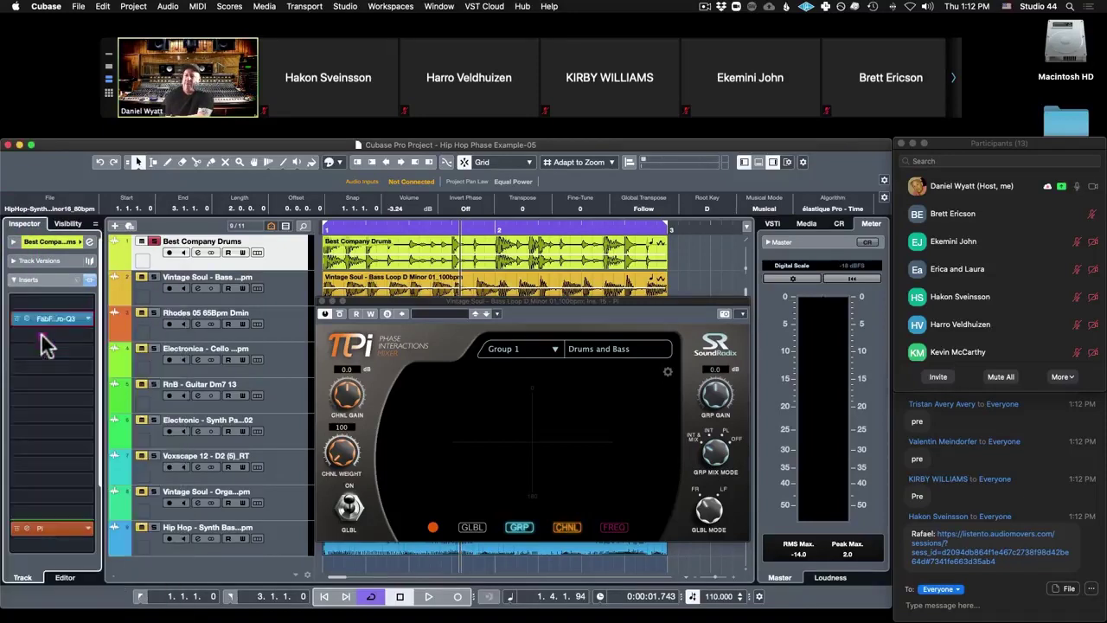
click(85, 378)
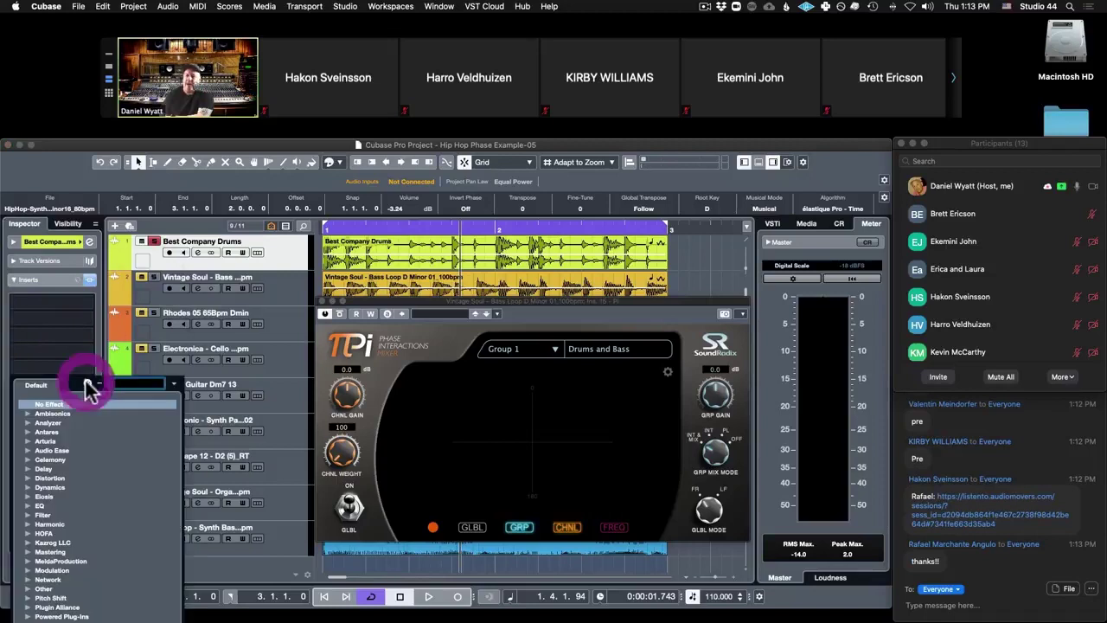
click(52, 377)
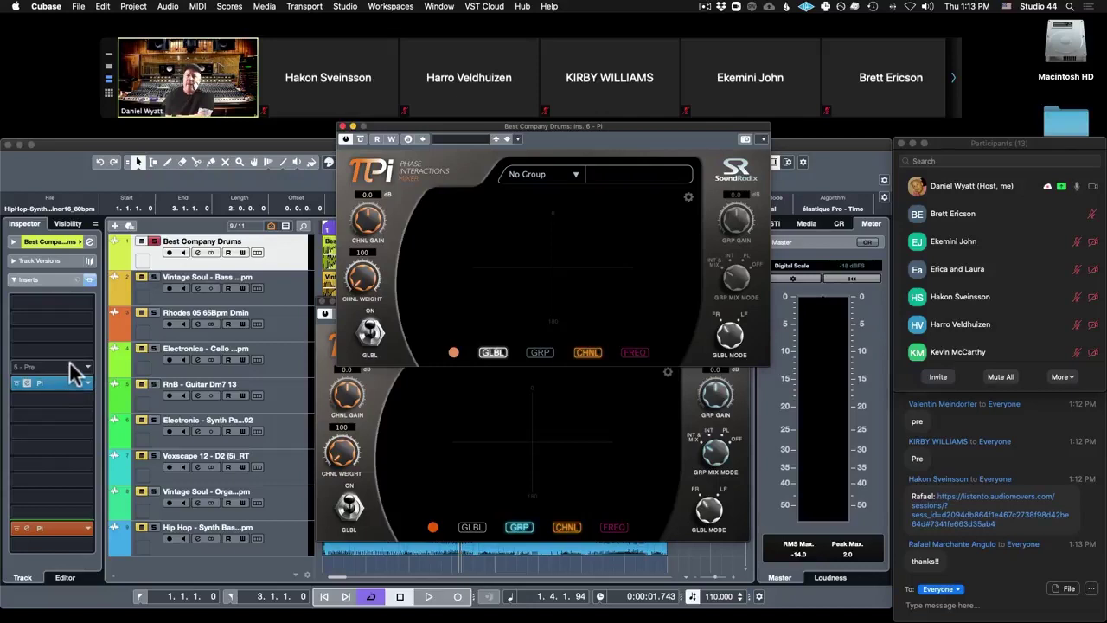
Step: Move the pre/post-fader divider below the new Pi, then set that second Pi slot to No Effect
click(68, 362)
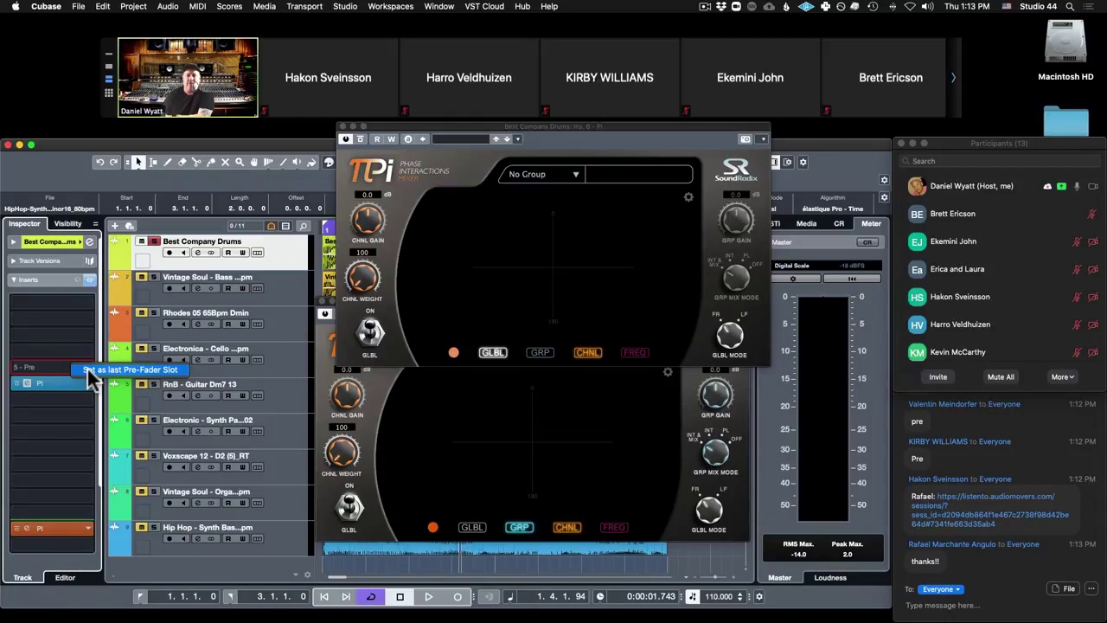
click(89, 372)
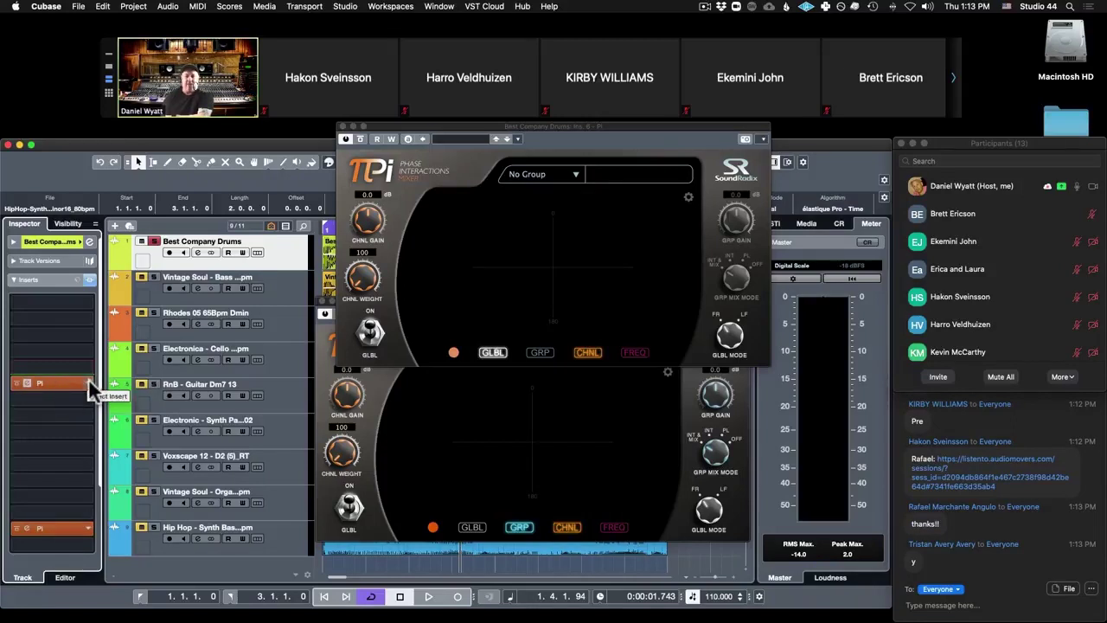
click(89, 382)
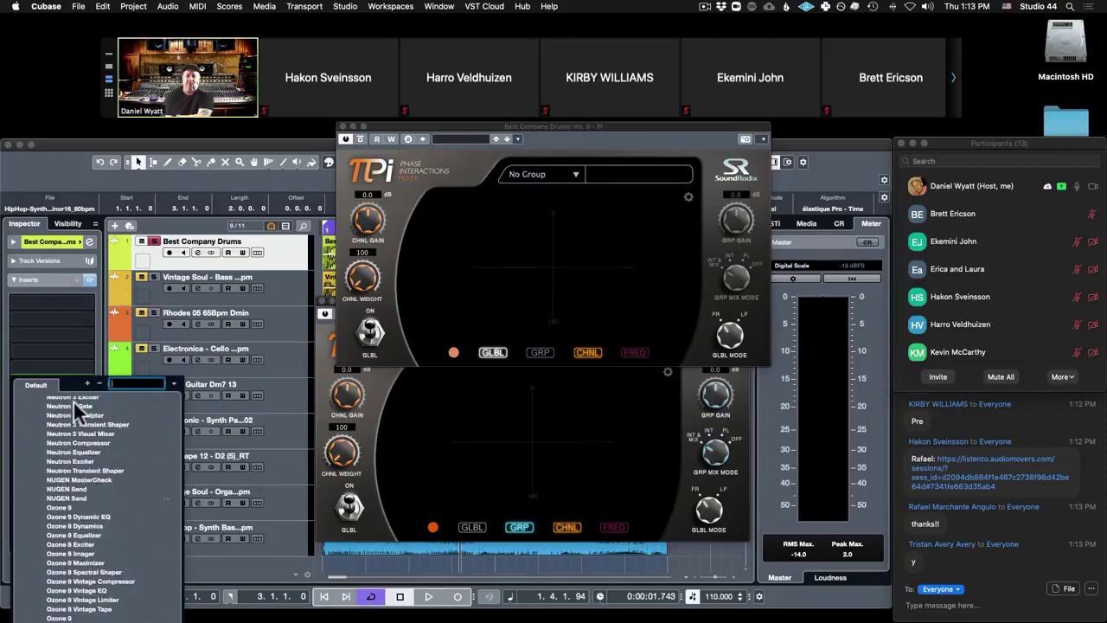
scroll(73, 399, up, 15)
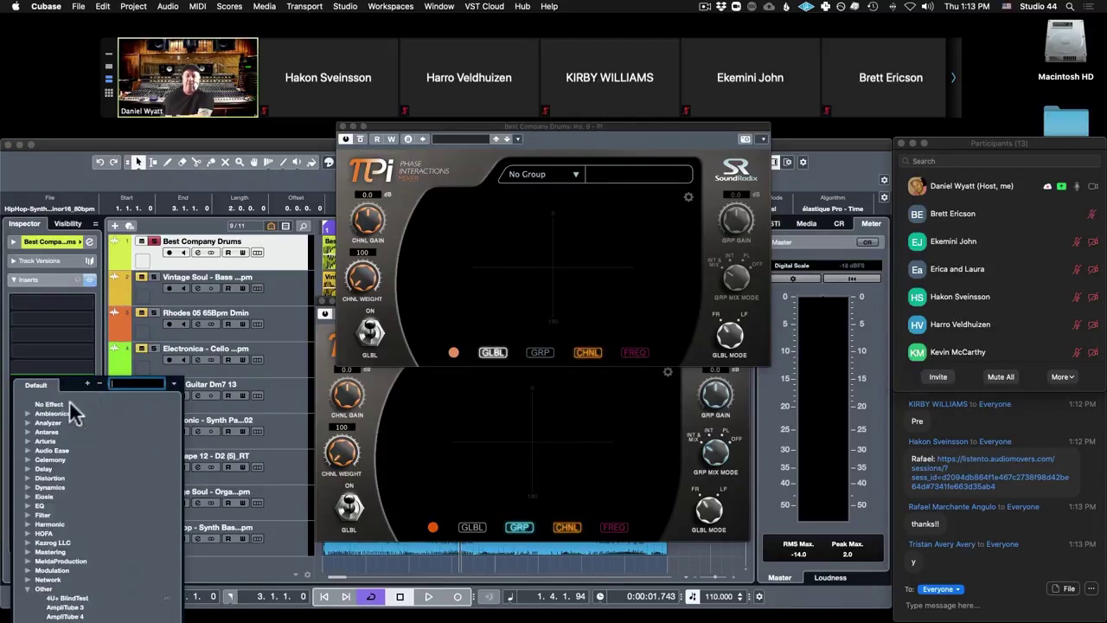
click(59, 403)
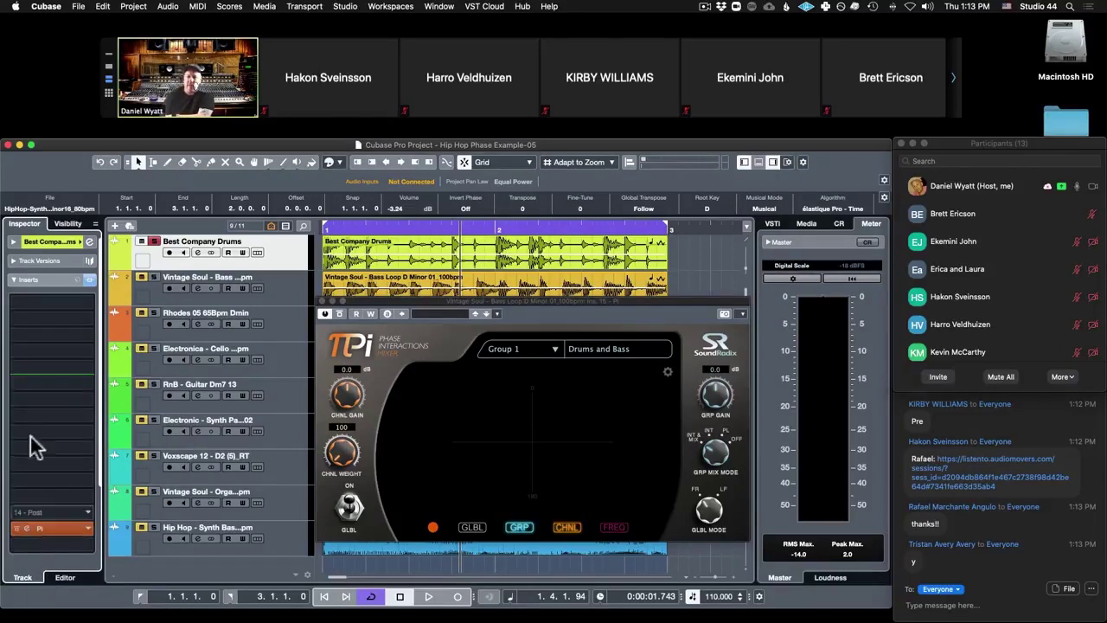
Step: Switch the Inspector between Inserts and Fader repeatedly, ending on the drums fader at -8.31 dB
click(14, 279)
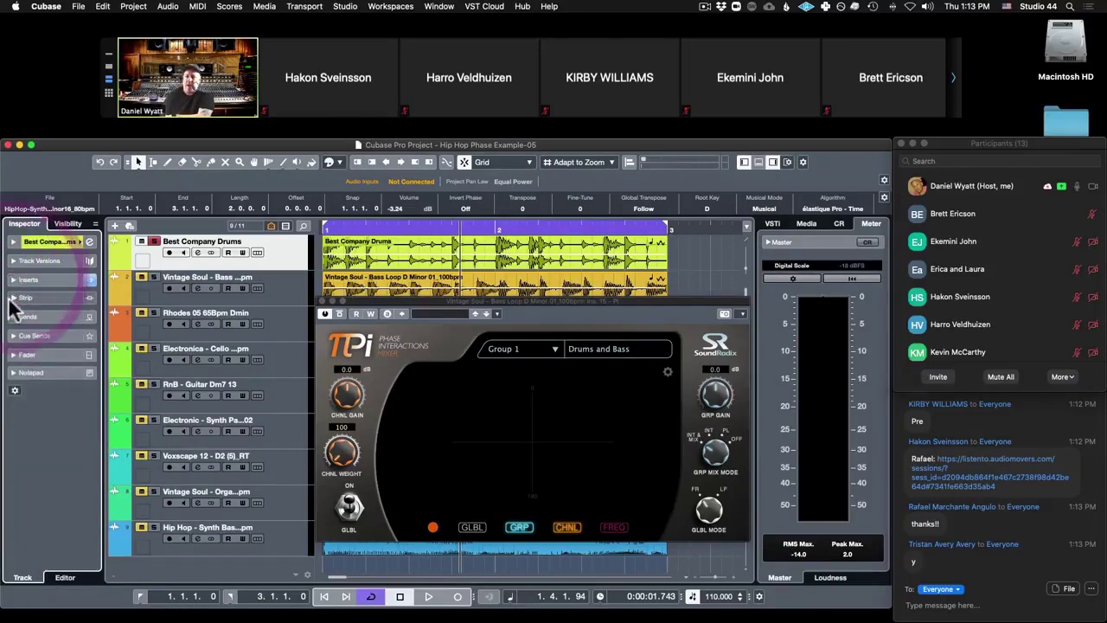
click(16, 354)
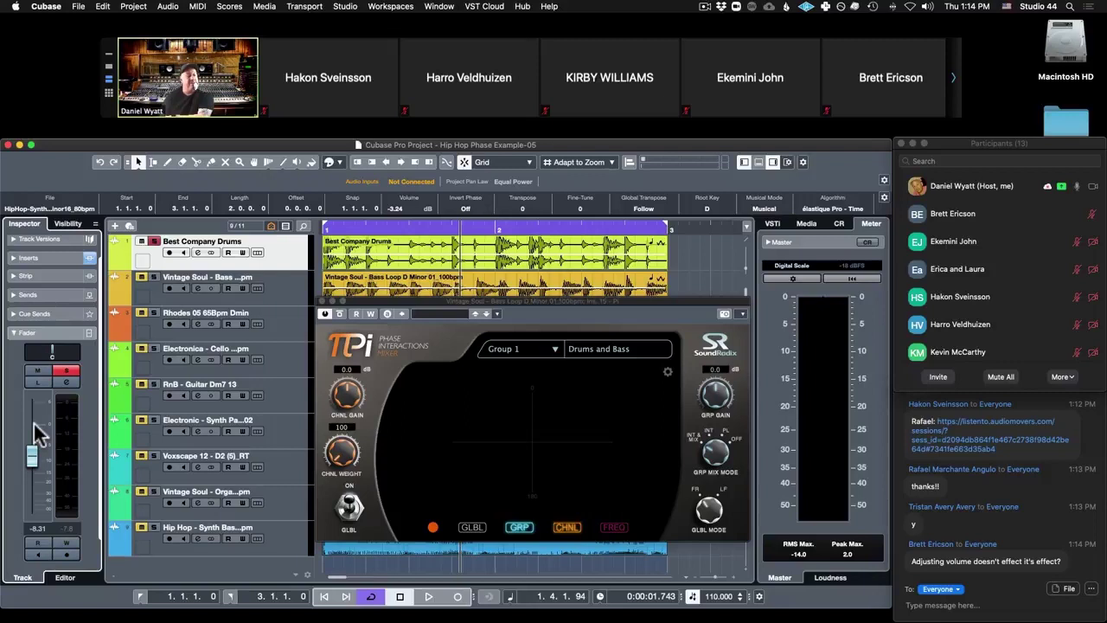
click(22, 258)
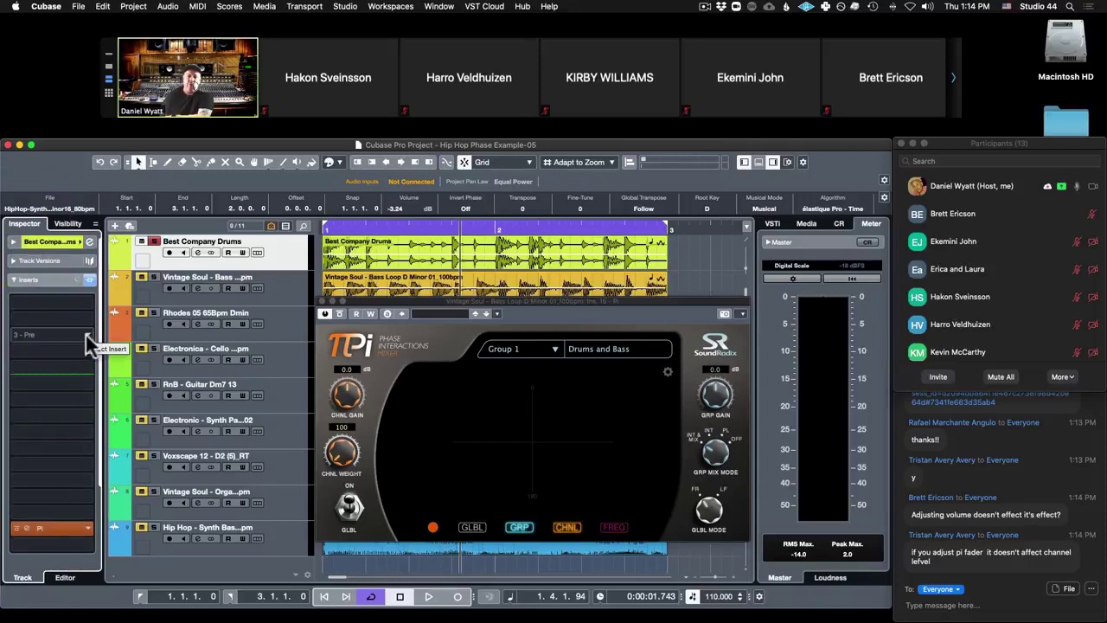
click(17, 281)
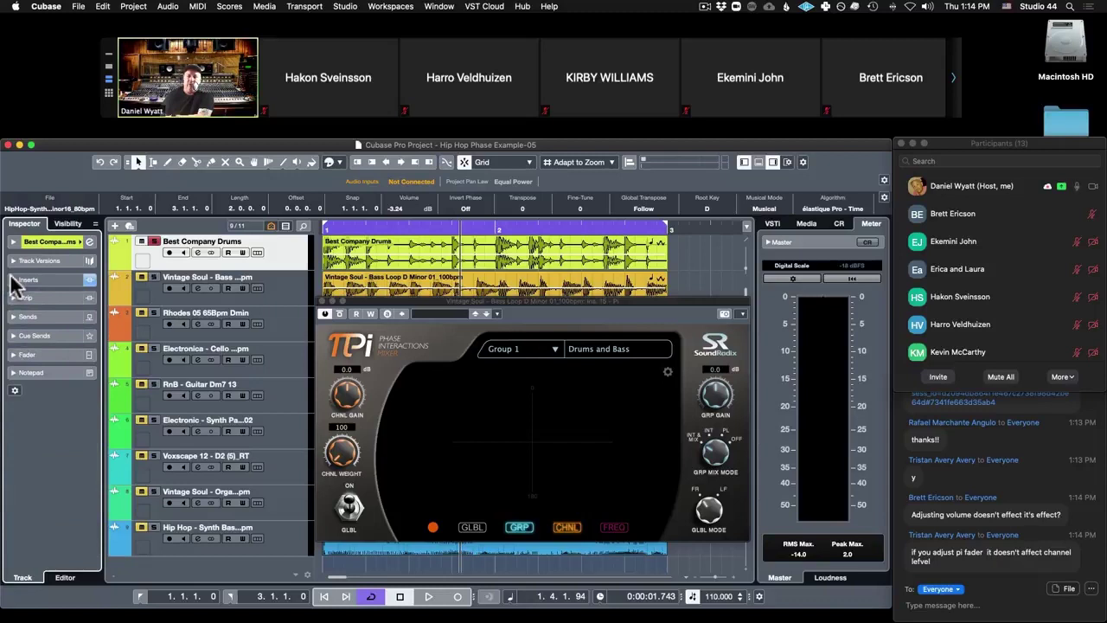
click(12, 355)
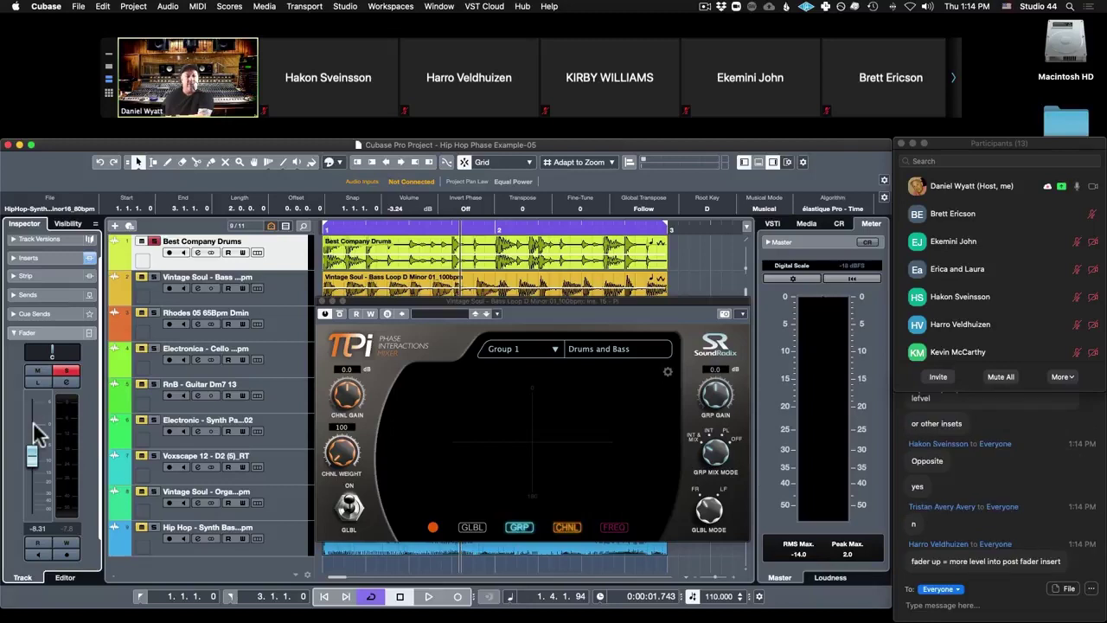
click(13, 260)
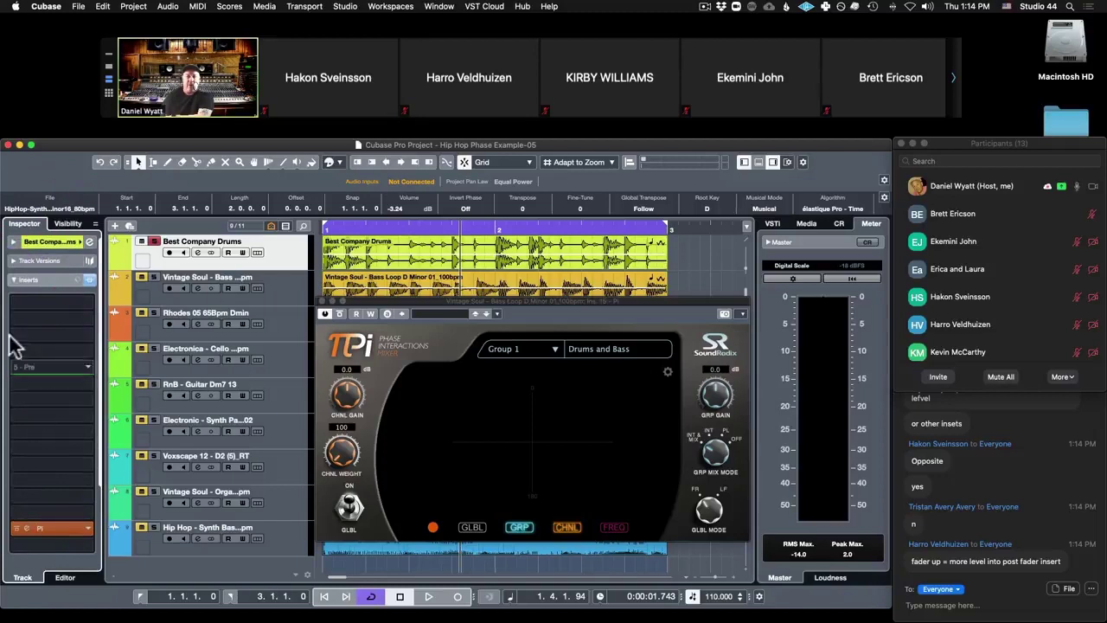
click(17, 280)
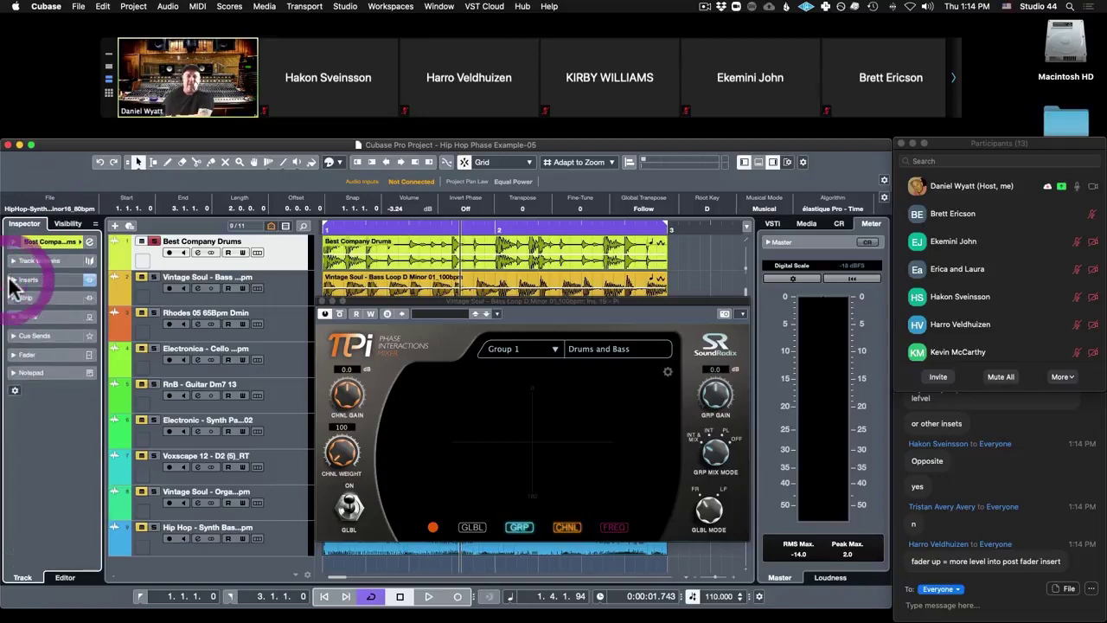
click(21, 354)
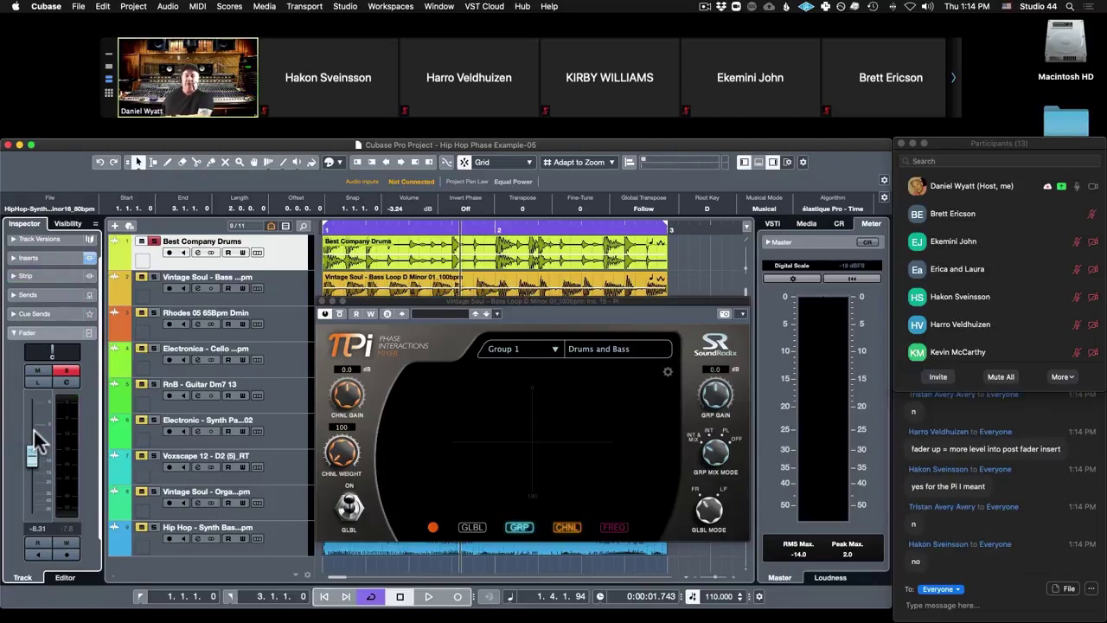
click(24, 258)
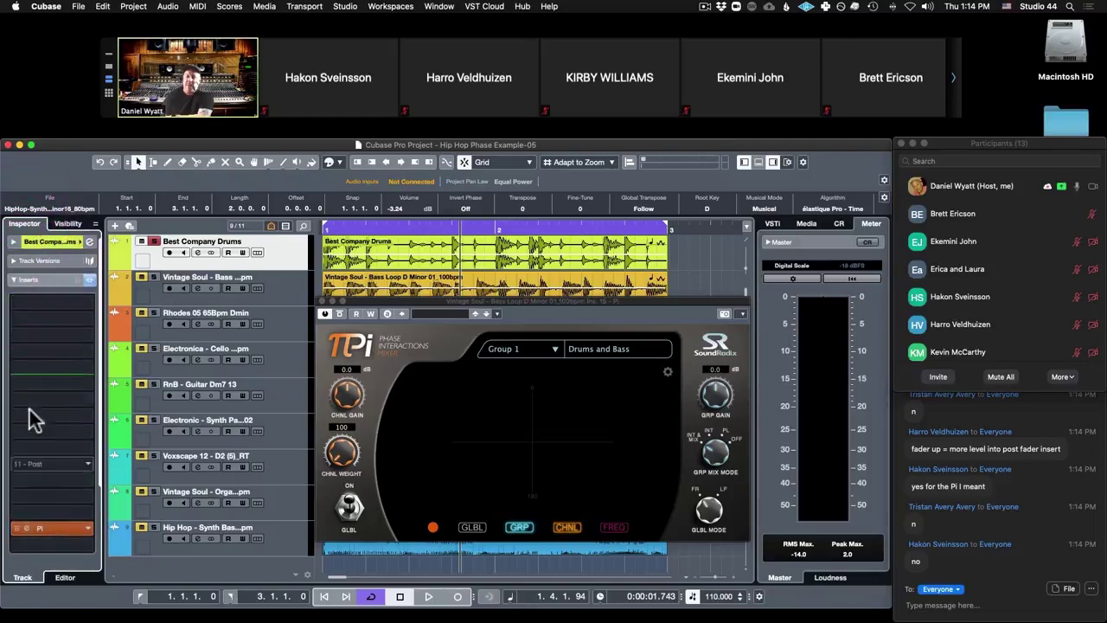
click(13, 280)
click(13, 280)
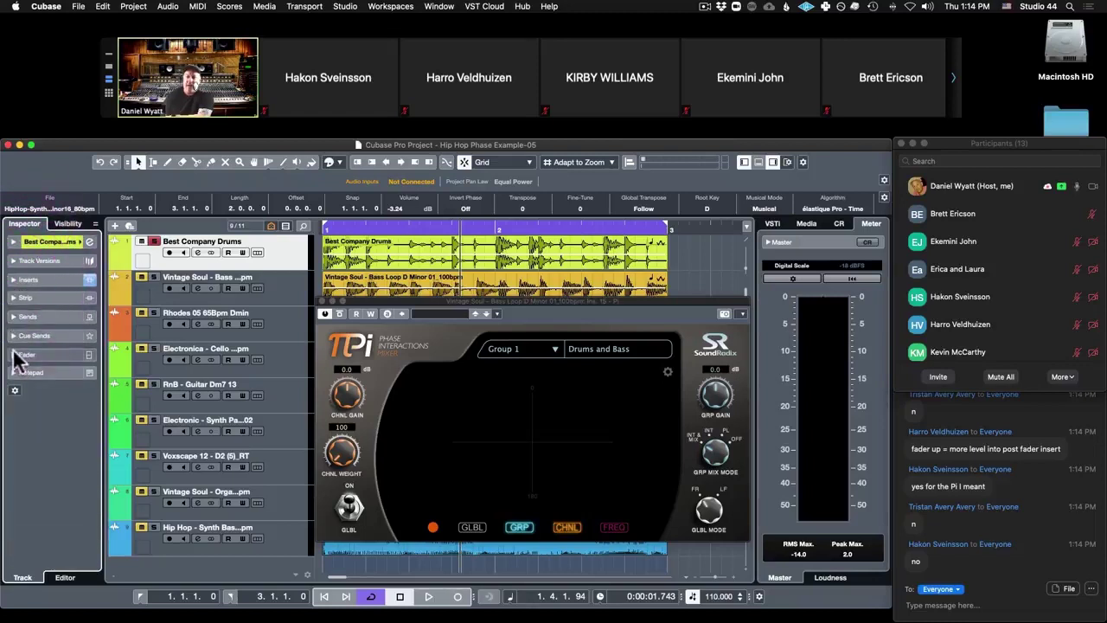
click(16, 344)
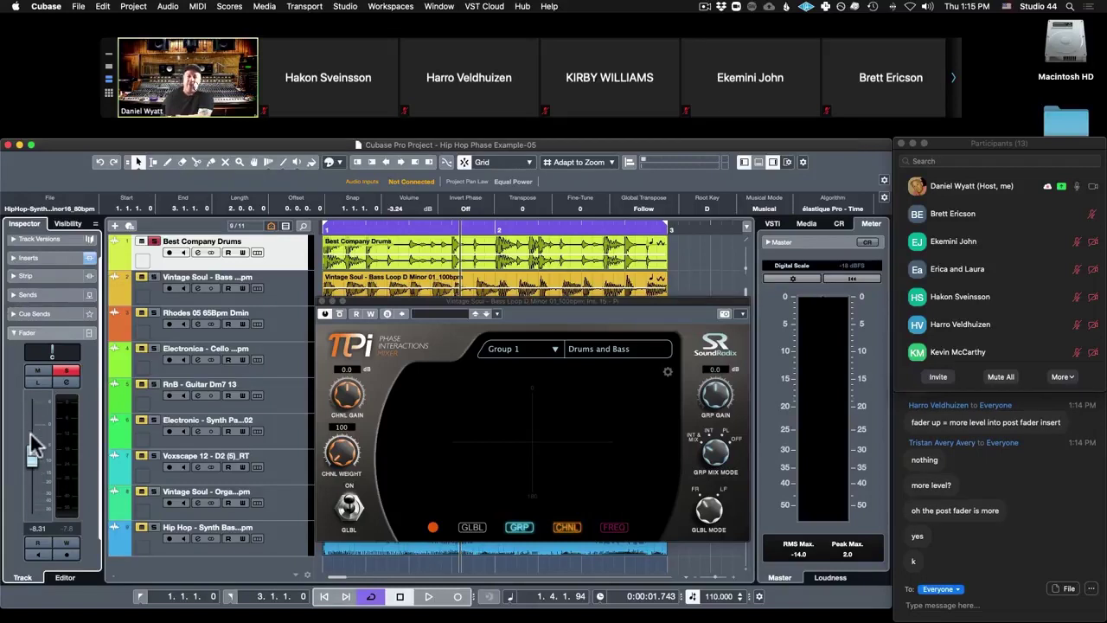
Step: Expand the Best Company Drums Inserts section to show Pi alone in the last post-fader slot
click(24, 258)
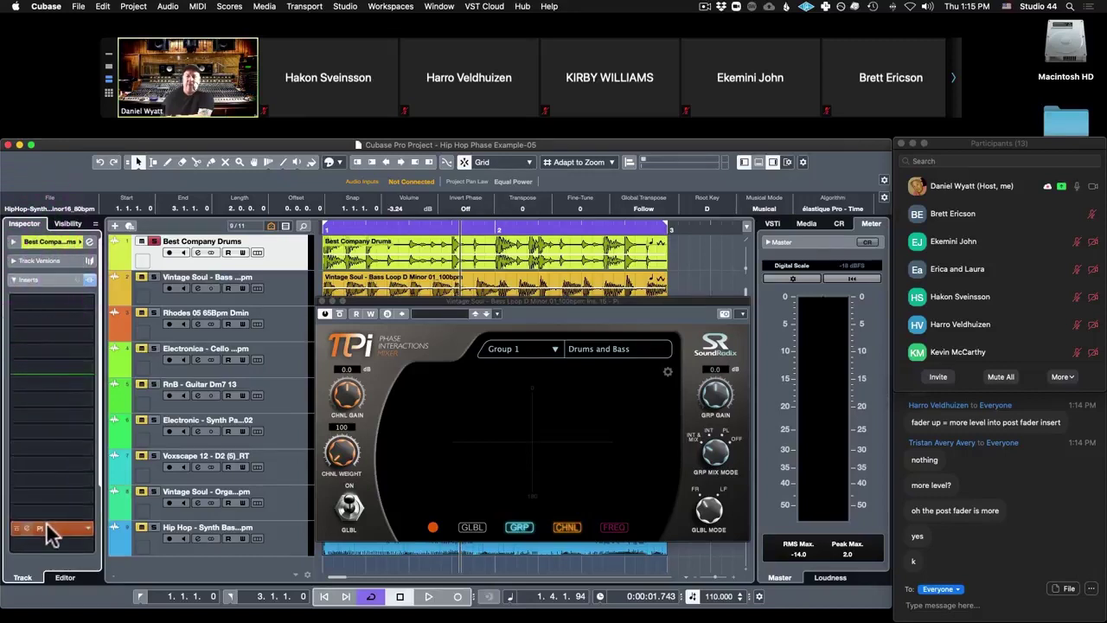